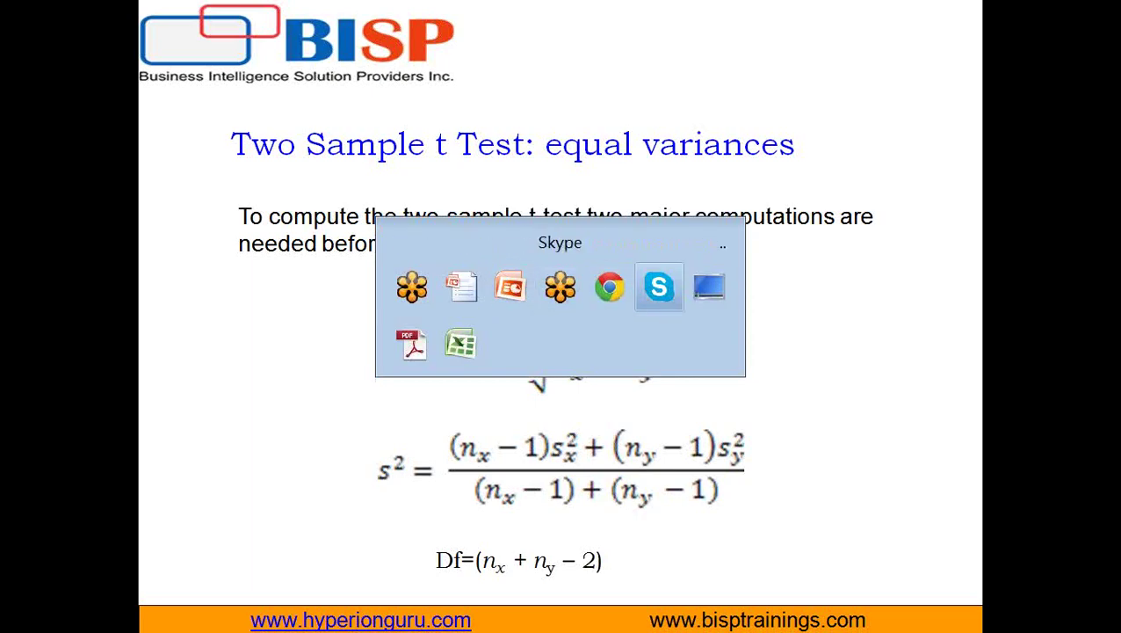
{"action": "key", "text": "alt+Tab"}
{"action": "key", "text": "alt+Tab"}
{"action": "key", "text": "alt+Tab"}
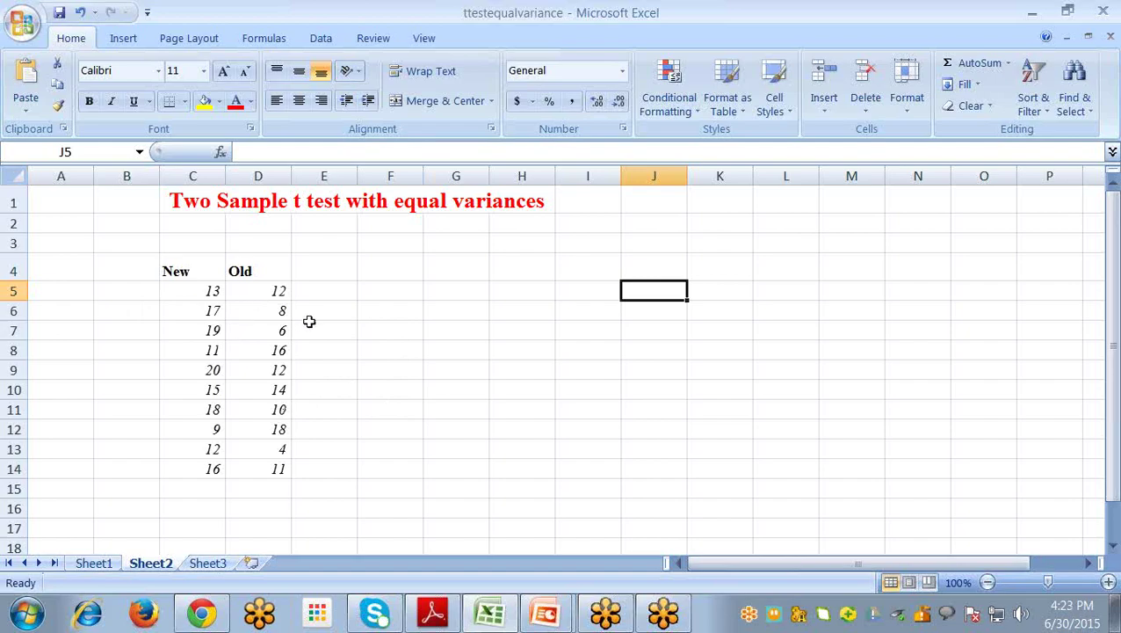
Step: Choose t-Test: Two-Sample Assuming Equal Variances from the Data Analysis tools
{"action": "left_click", "coordinate": [321, 37]}
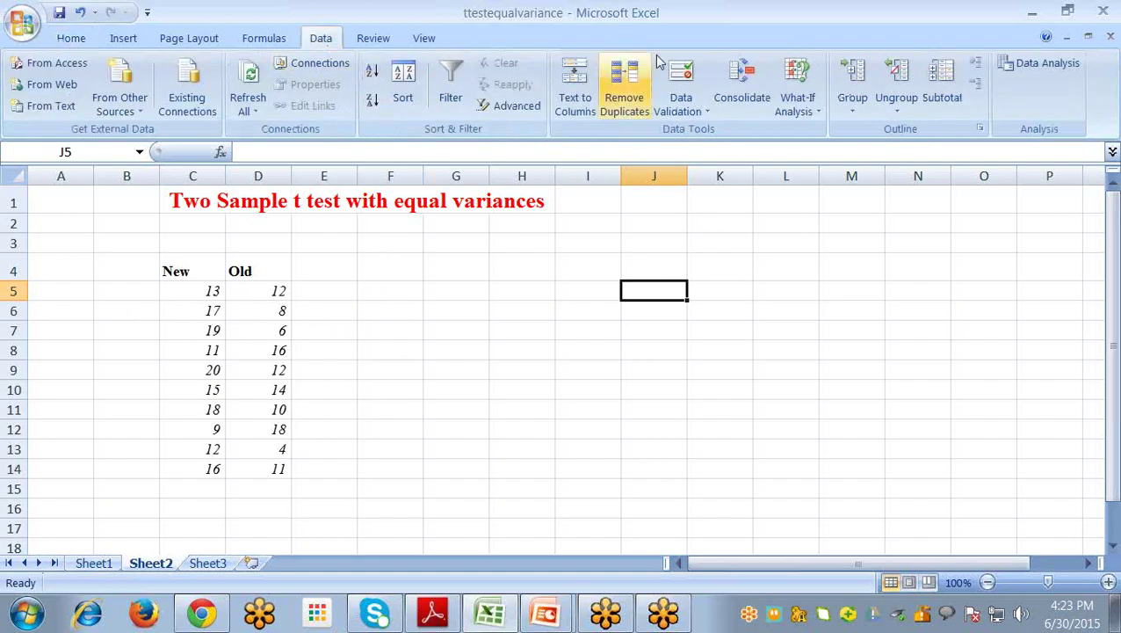
{"action": "left_click", "coordinate": [1046, 63]}
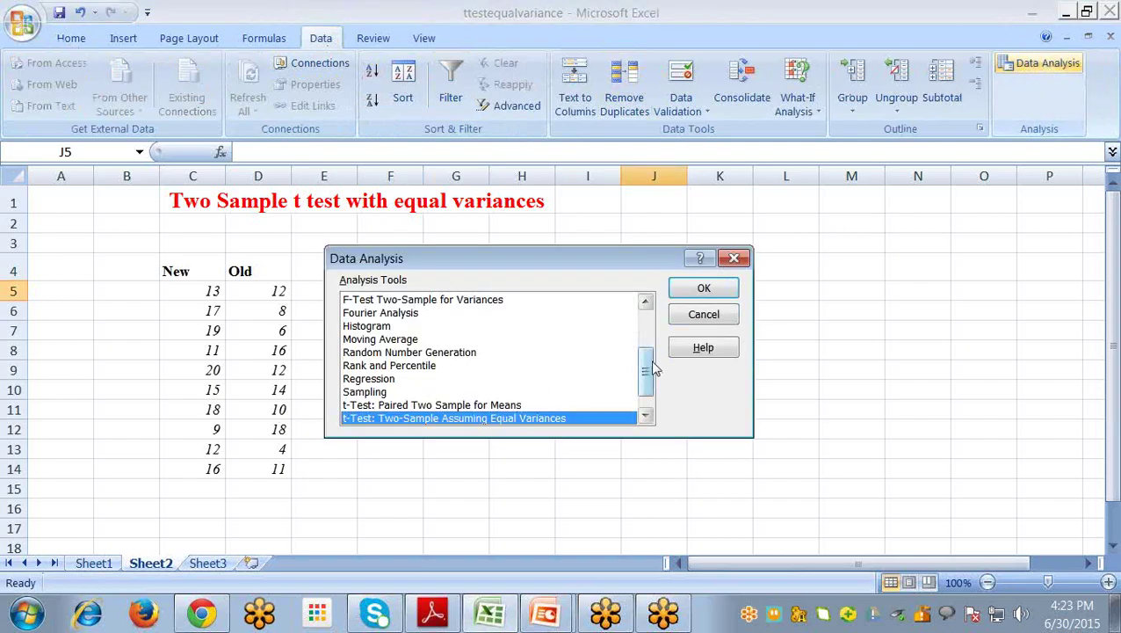
{"action": "scroll", "coordinate": [648, 362], "scroll_direction": "down", "scroll_amount": 1}
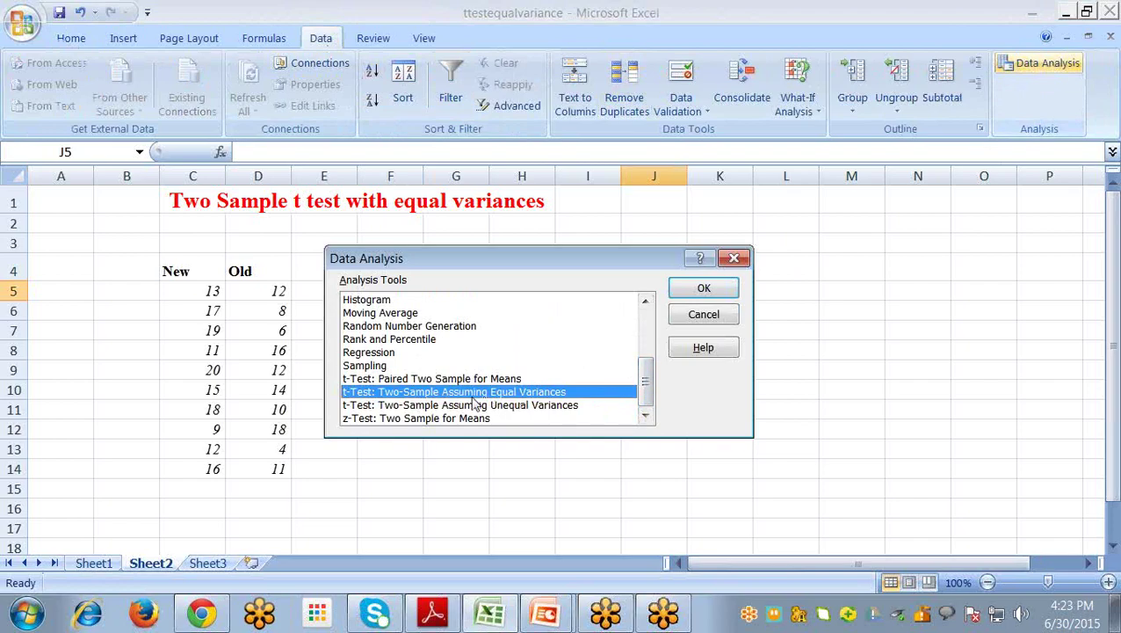
{"action": "left_click", "coordinate": [703, 289]}
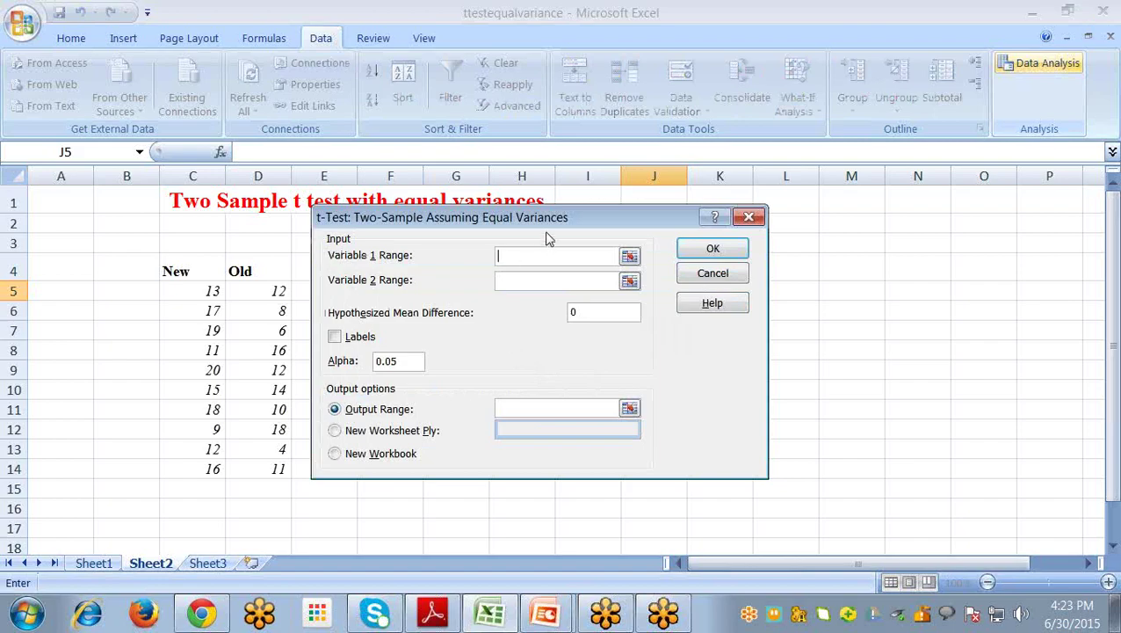
{"action": "left_click_drag", "start_coordinate": [541, 218], "coordinate": [577, 220]}
Step: Set variable ranges to New C4:C14 and Old D4:D14, with Labels checked
{"action": "left_click", "coordinate": [564, 260]}
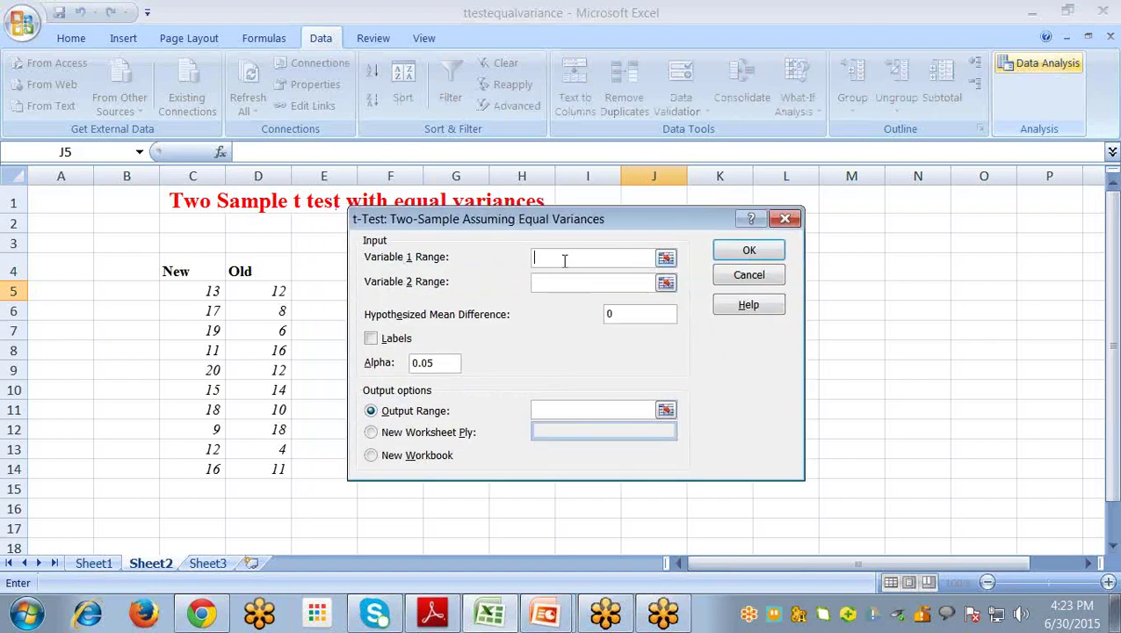
{"action": "left_click", "coordinate": [189, 290]}
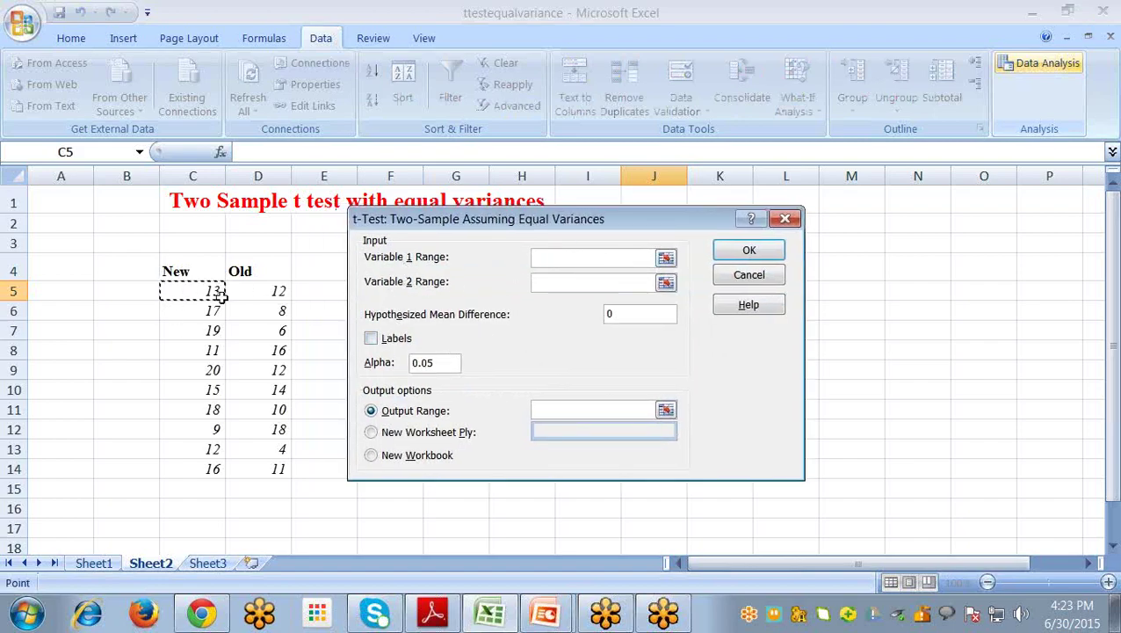
{"action": "left_click_drag", "start_coordinate": [195, 269], "coordinate": [199, 466]}
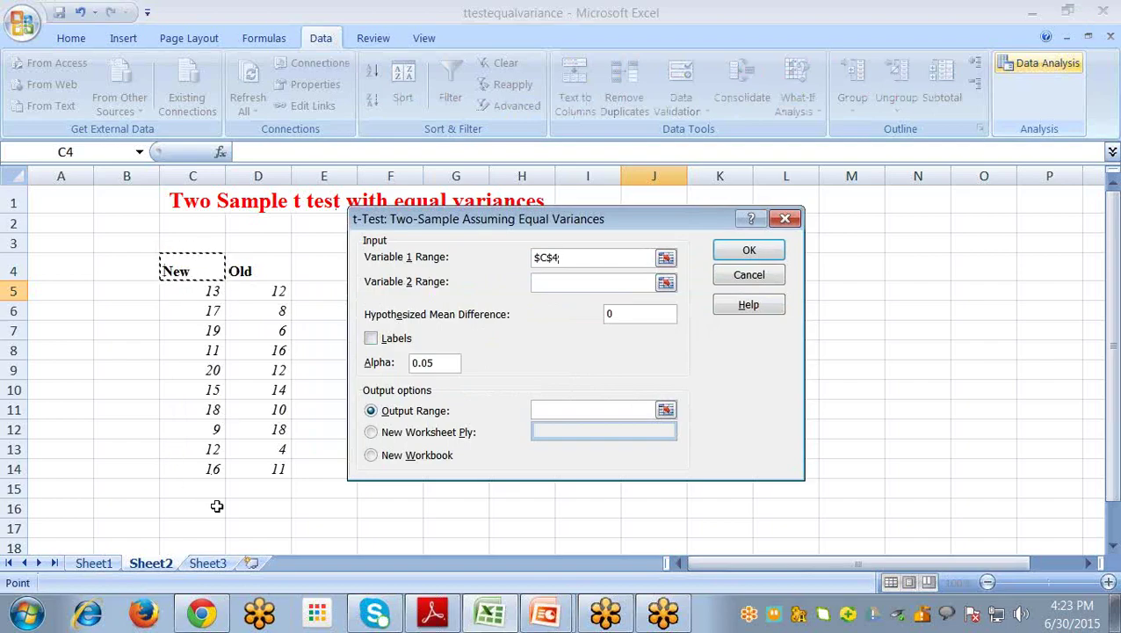
{"action": "left_click", "coordinate": [575, 281]}
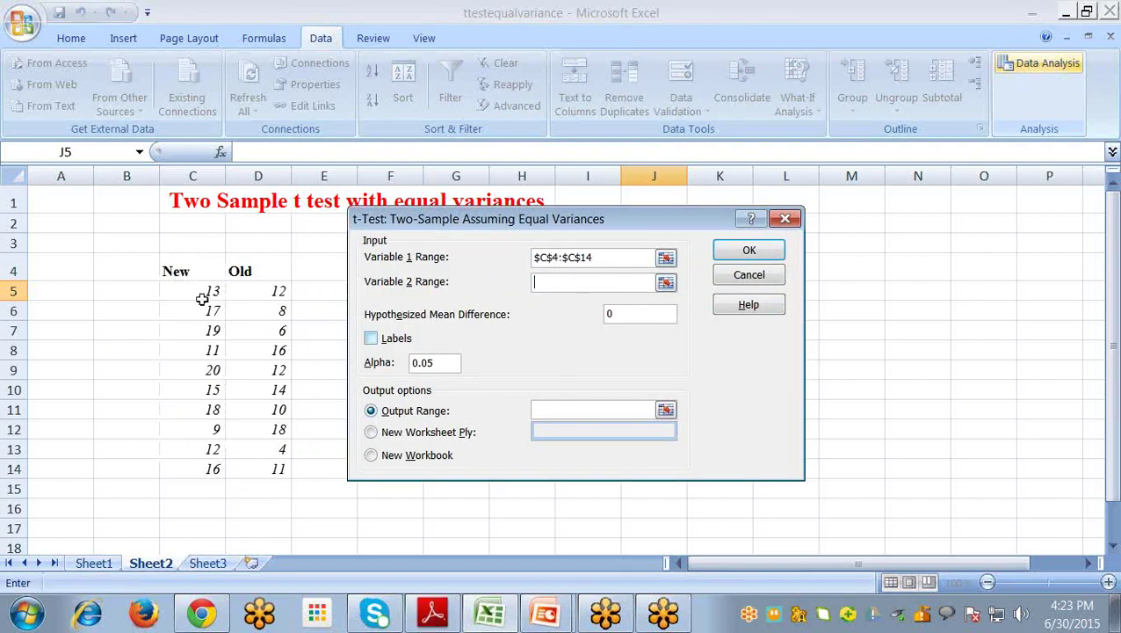
{"action": "left_click", "coordinate": [250, 273]}
{"action": "left_click_drag", "start_coordinate": [250, 273], "coordinate": [253, 465]}
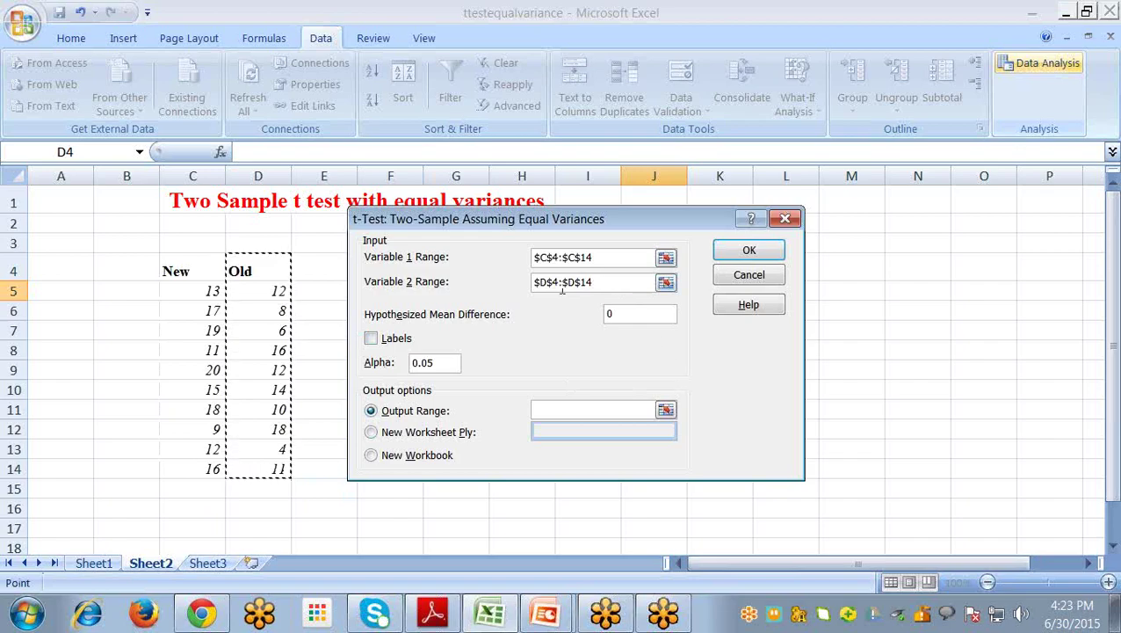
{"action": "left_click", "coordinate": [371, 339]}
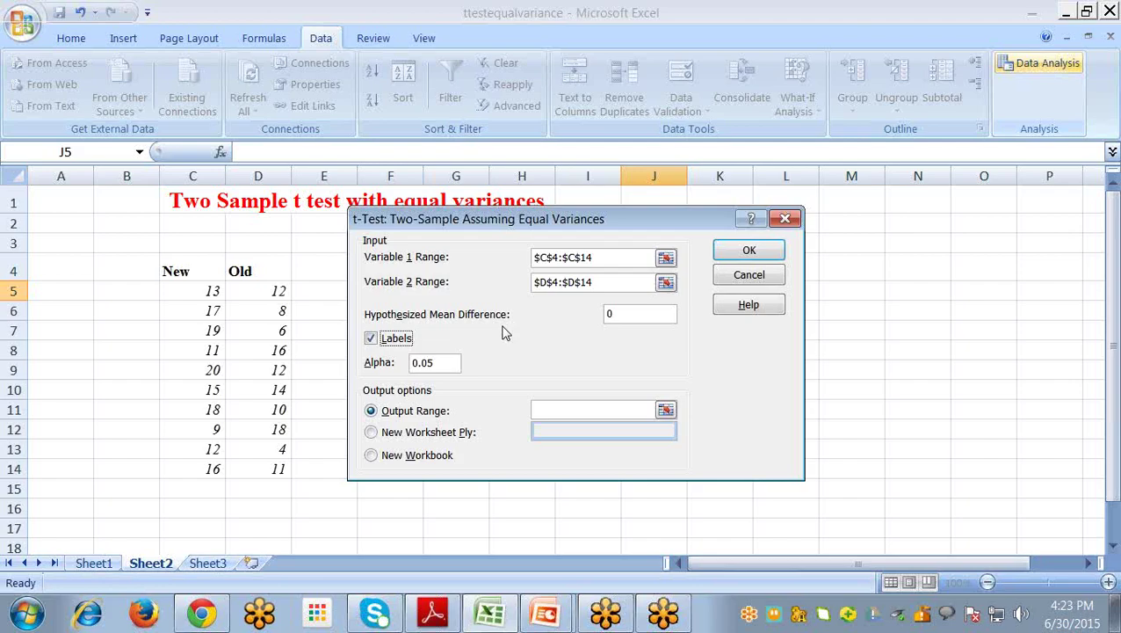
Step: Keep hypothesized mean difference 0, set output range H5, and run the t-test
{"action": "left_click", "coordinate": [641, 314]}
{"action": "left_click", "coordinate": [397, 419]}
{"action": "left_click", "coordinate": [569, 408]}
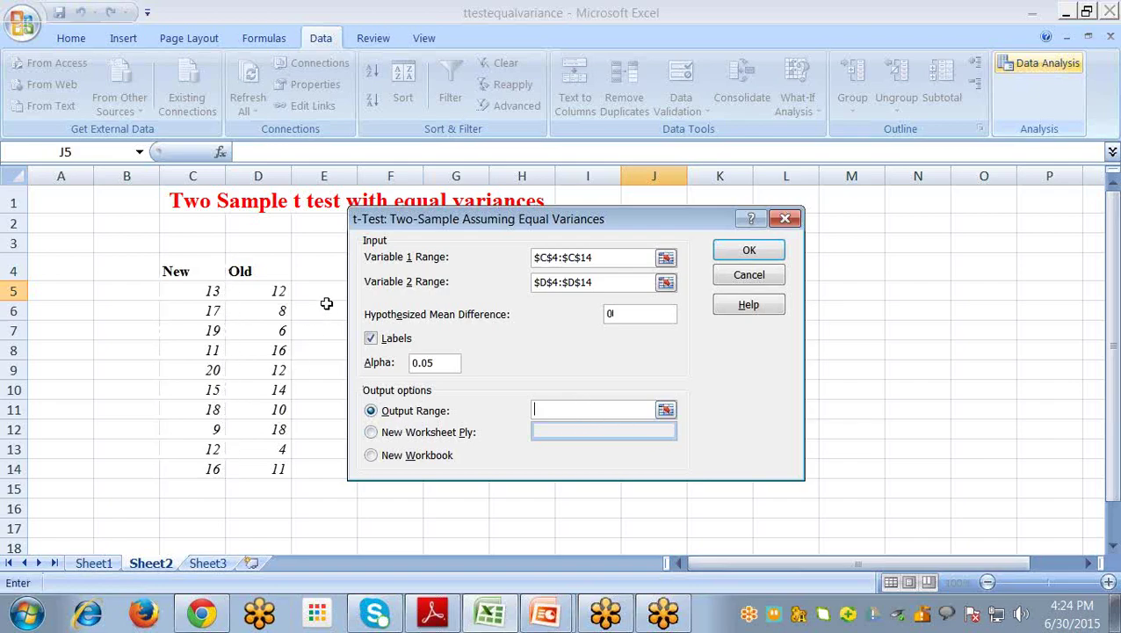
{"action": "left_click_drag", "start_coordinate": [468, 219], "coordinate": [466, 309]}
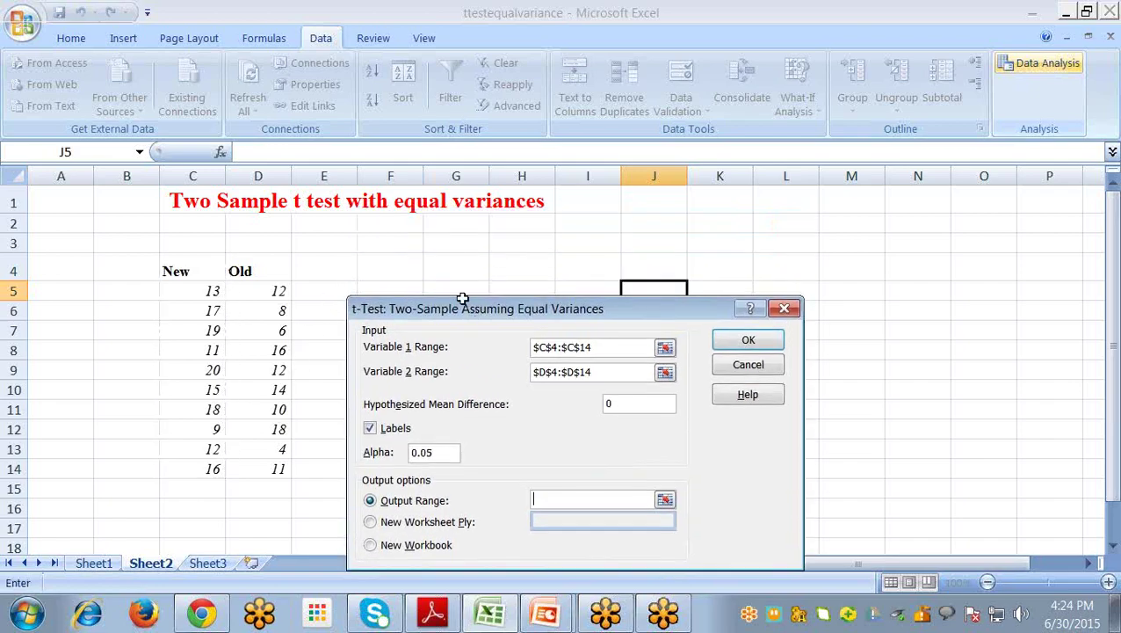
{"action": "left_click", "coordinate": [519, 289]}
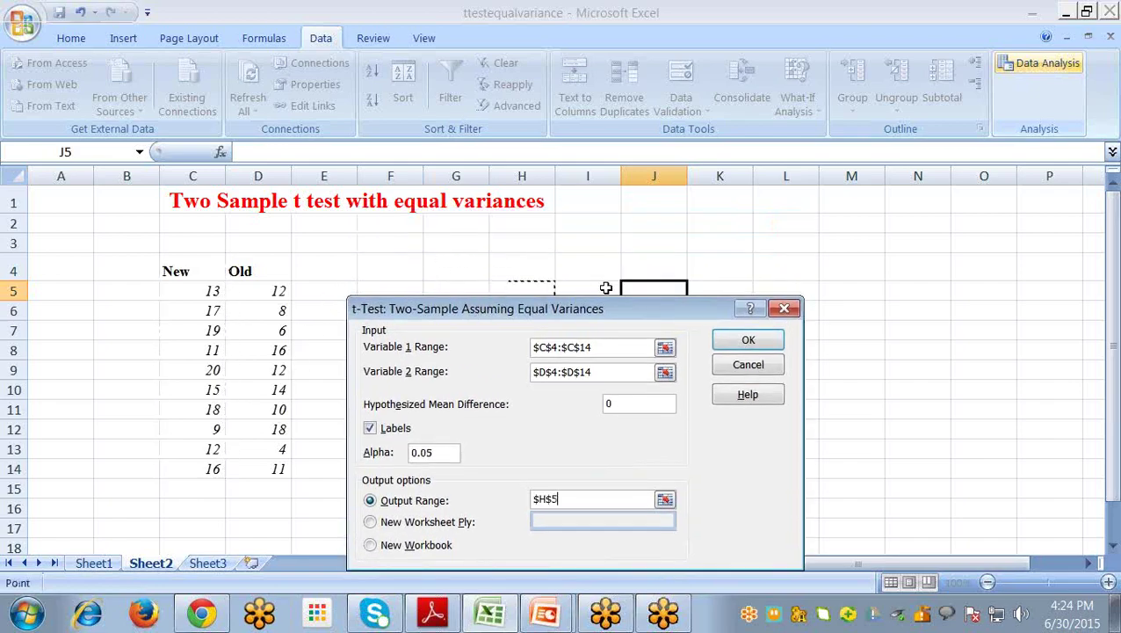
{"action": "left_click", "coordinate": [746, 341]}
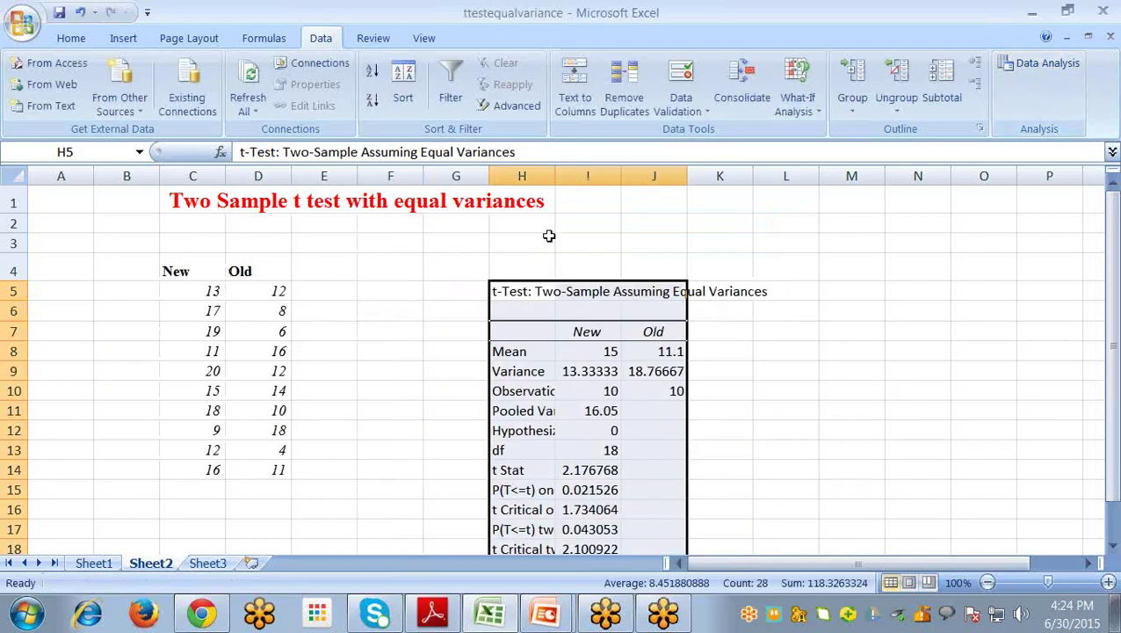
Step: Widen column H and review the New (15) and Old (11.1) means, variances and counts
{"action": "left_click_drag", "start_coordinate": [555, 176], "coordinate": [862, 176]}
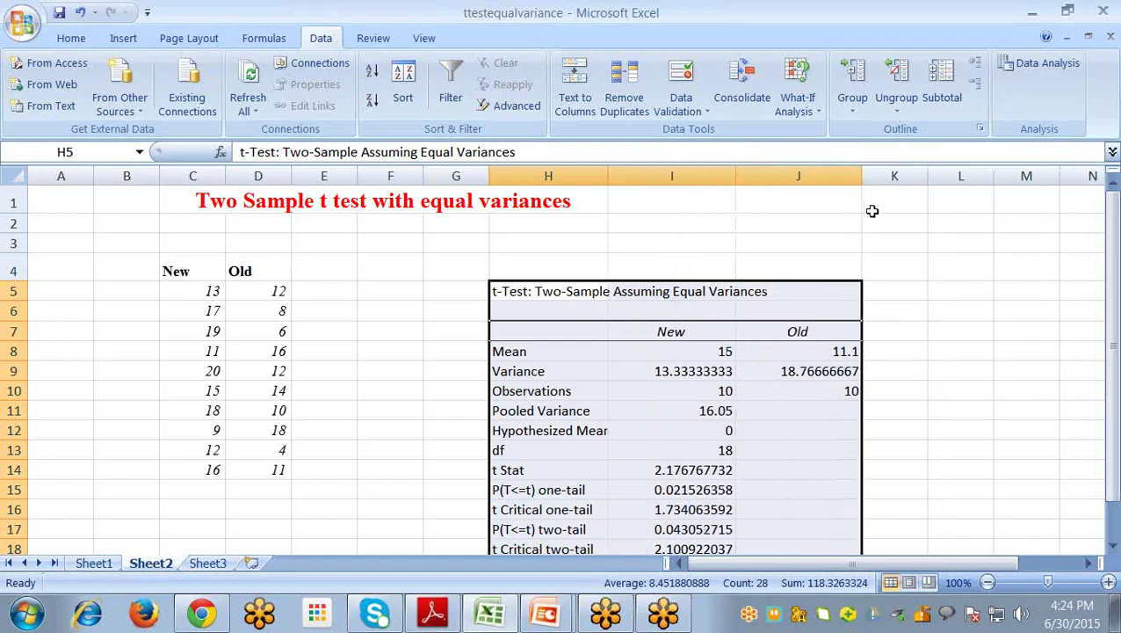
{"action": "scroll", "coordinate": [824, 432], "scroll_direction": "down", "scroll_amount": 1}
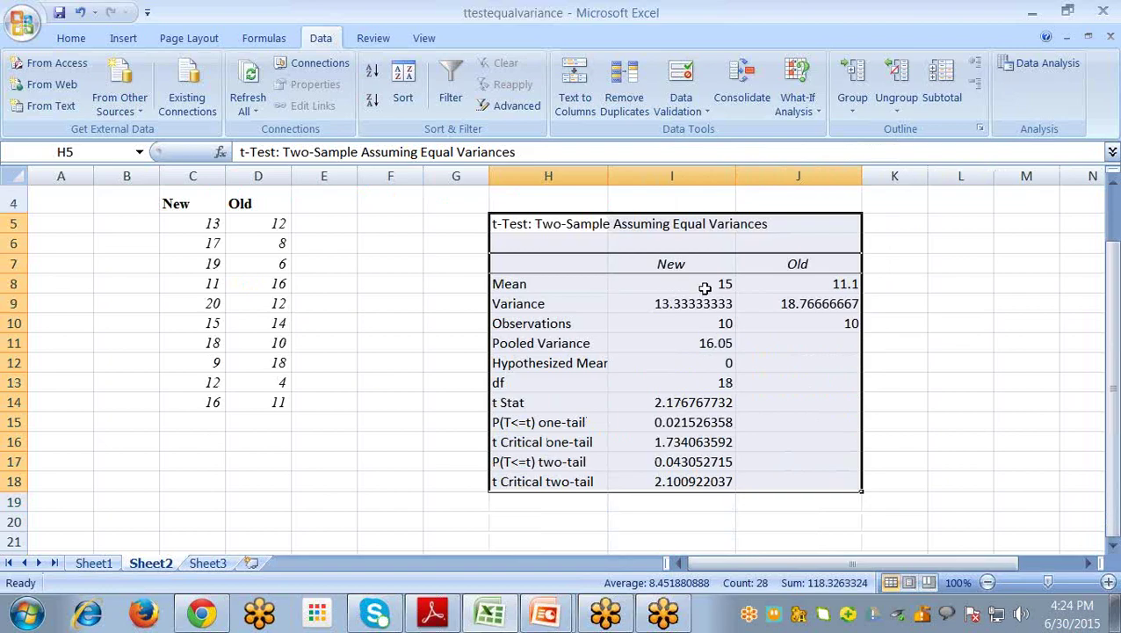
{"action": "left_click", "coordinate": [808, 287]}
{"action": "left_click", "coordinate": [703, 291]}
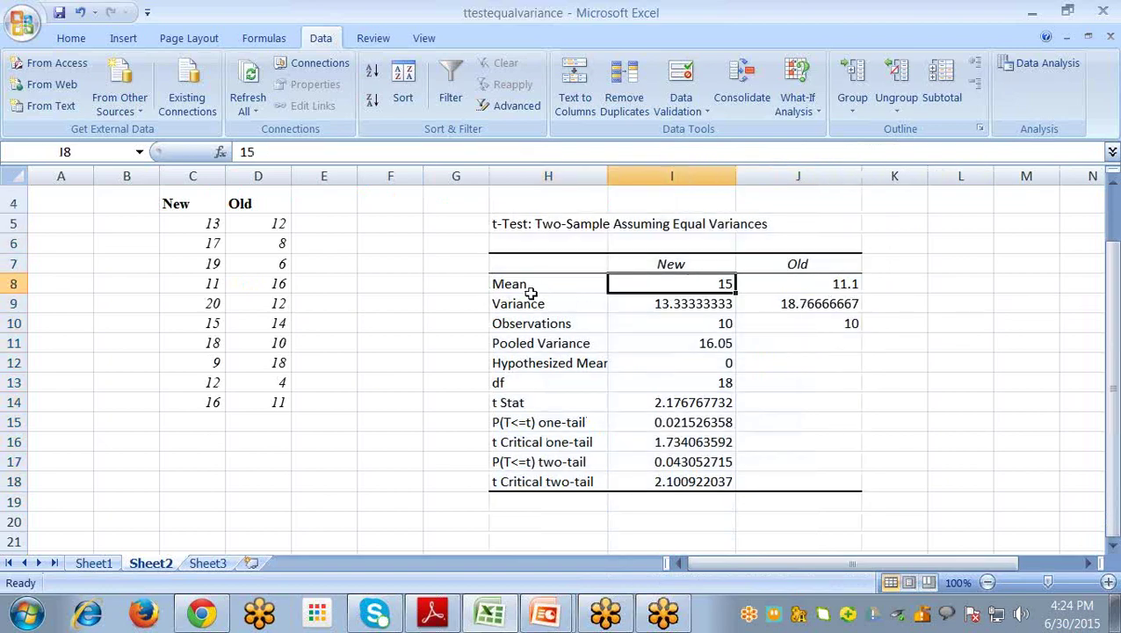
{"action": "left_click", "coordinate": [677, 306]}
{"action": "left_click", "coordinate": [801, 318]}
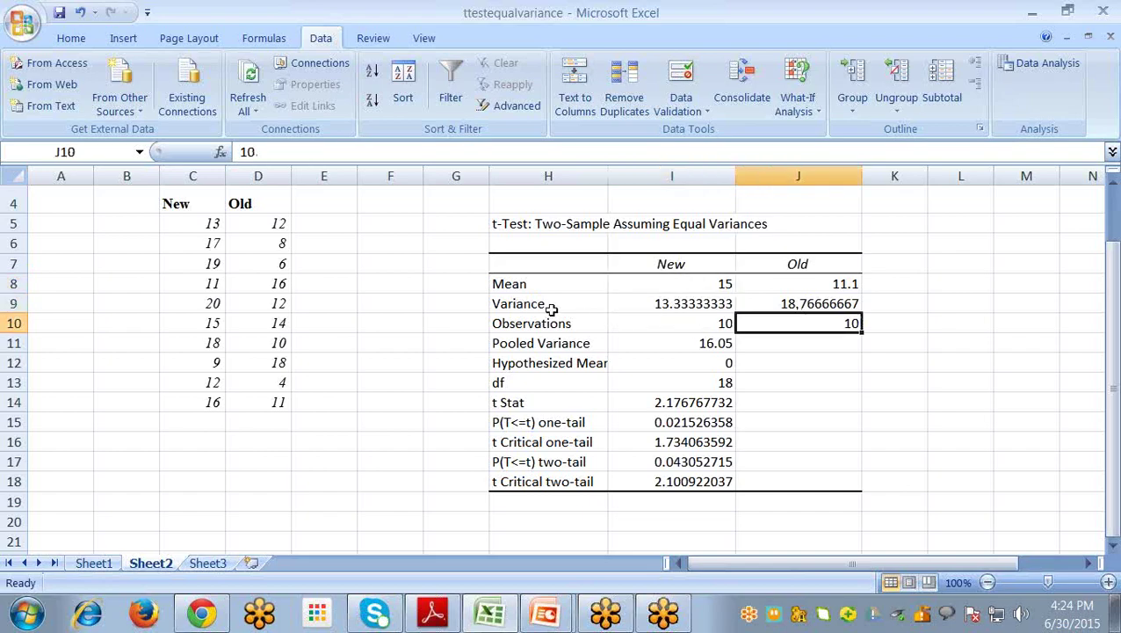
Step: Review the Variance, Observations, Pooled Variance and Hypothesized Mean Difference labels, refitting column H
{"action": "left_click", "coordinate": [550, 307]}
{"action": "left_click", "coordinate": [517, 326]}
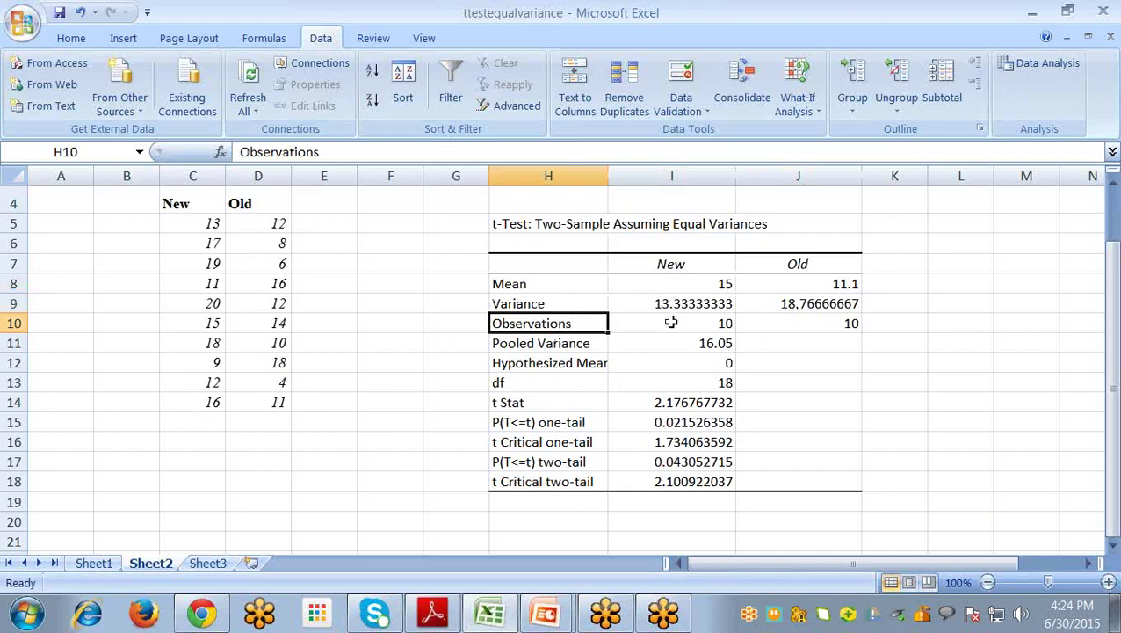
{"action": "left_click", "coordinate": [518, 346]}
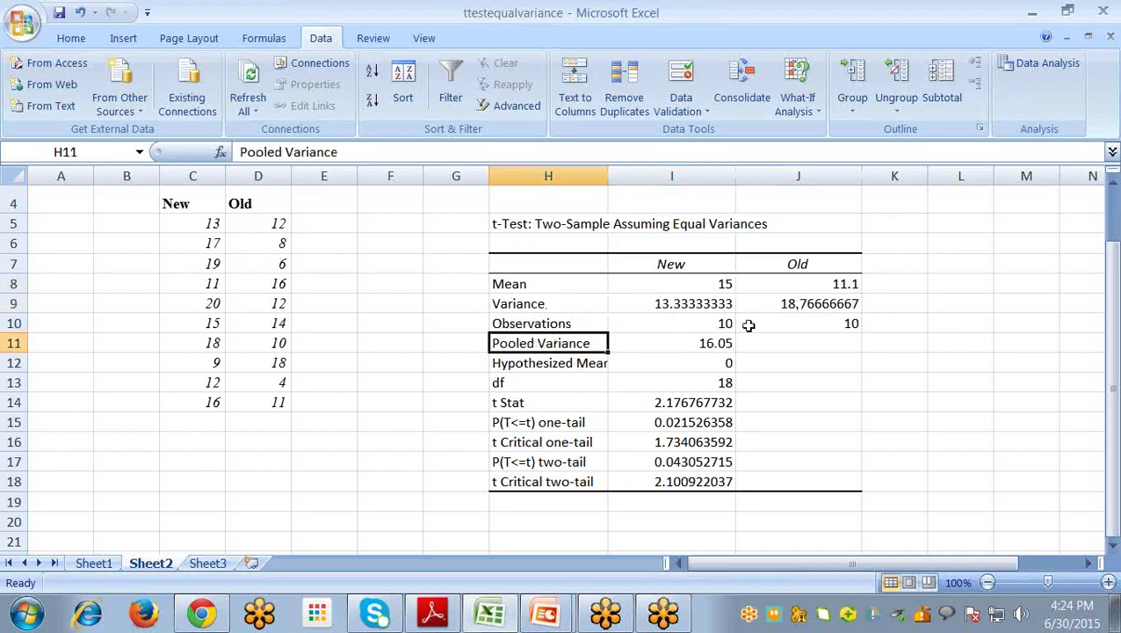
{"action": "left_click", "coordinate": [530, 363]}
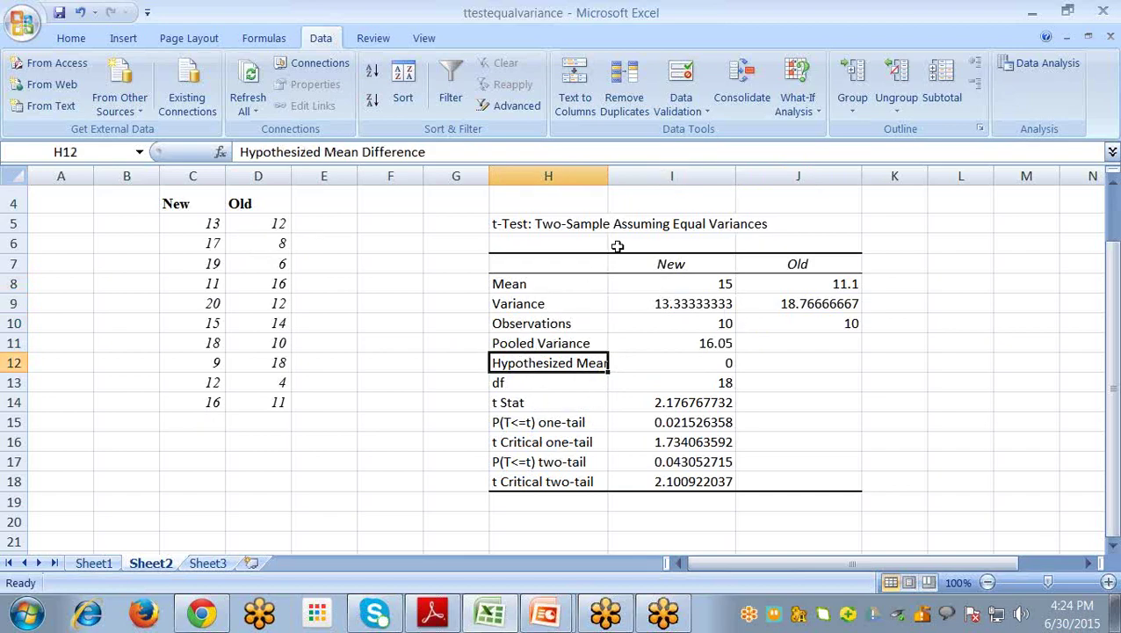
{"action": "left_click_drag", "start_coordinate": [607, 179], "coordinate": [655, 176]}
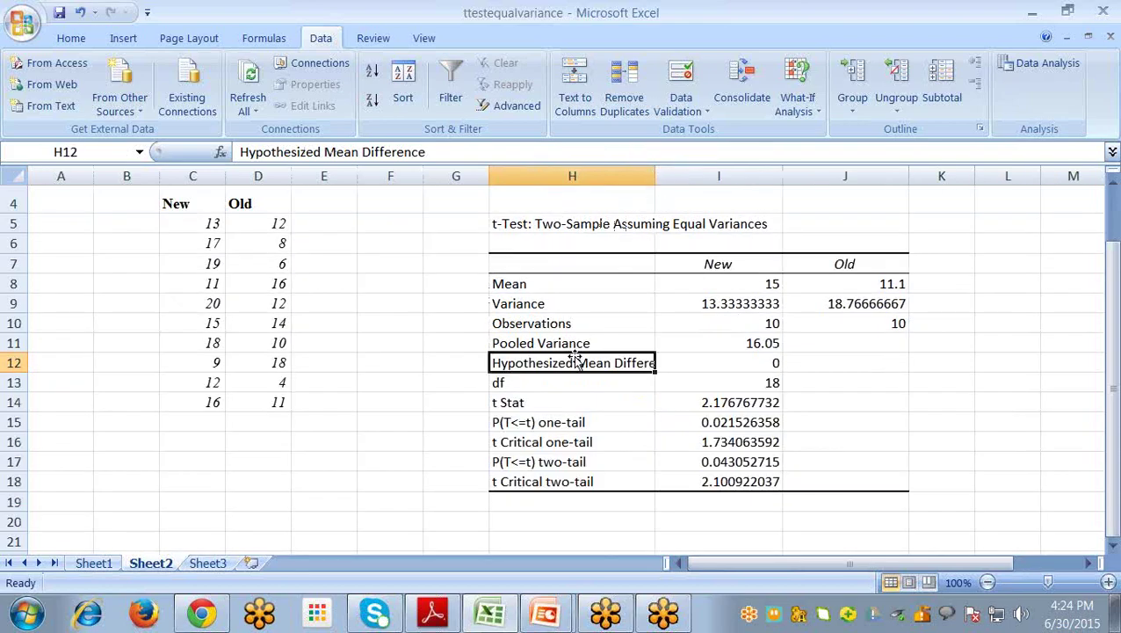
{"action": "left_click_drag", "start_coordinate": [655, 177], "coordinate": [644, 176]}
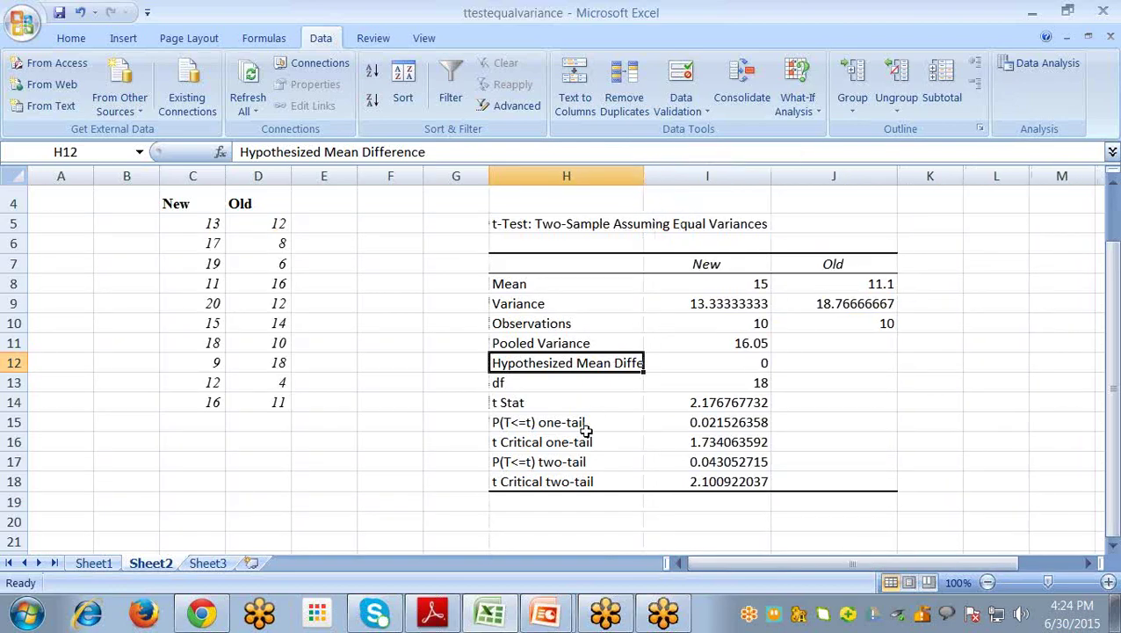
{"action": "left_click", "coordinate": [552, 385]}
{"action": "left_click", "coordinate": [735, 380]}
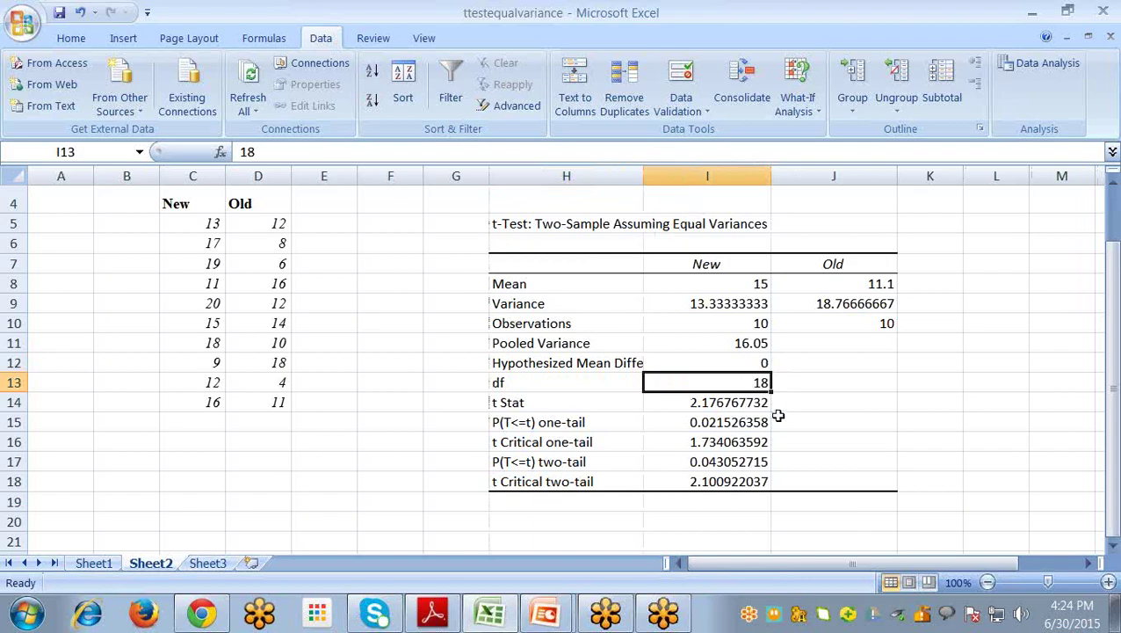
{"action": "left_click", "coordinate": [548, 404]}
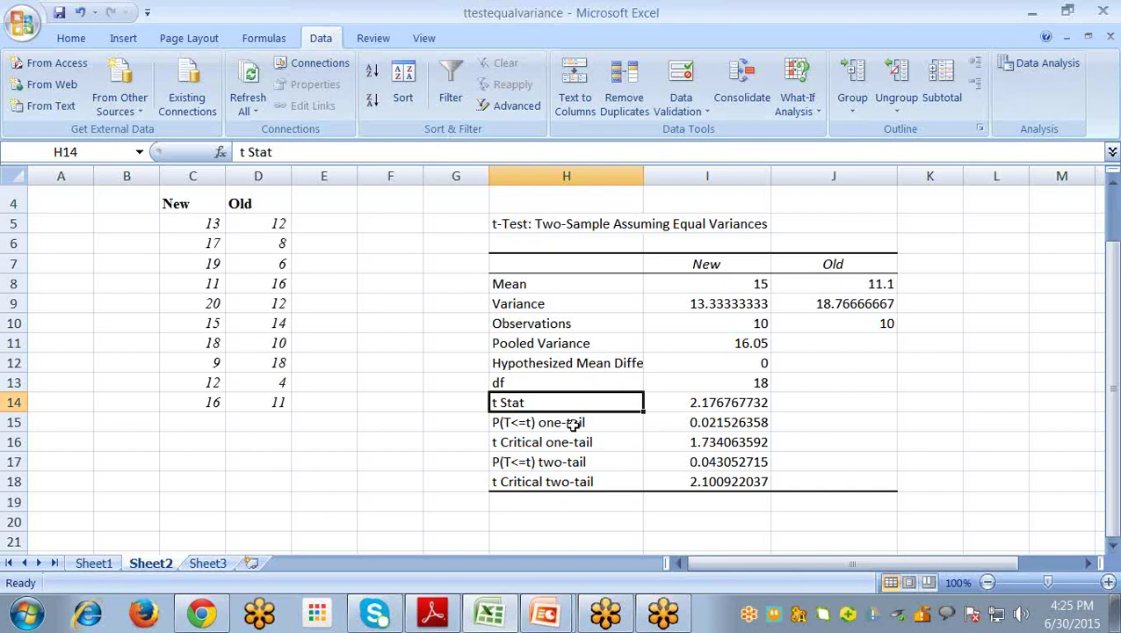
{"action": "left_click", "coordinate": [573, 423]}
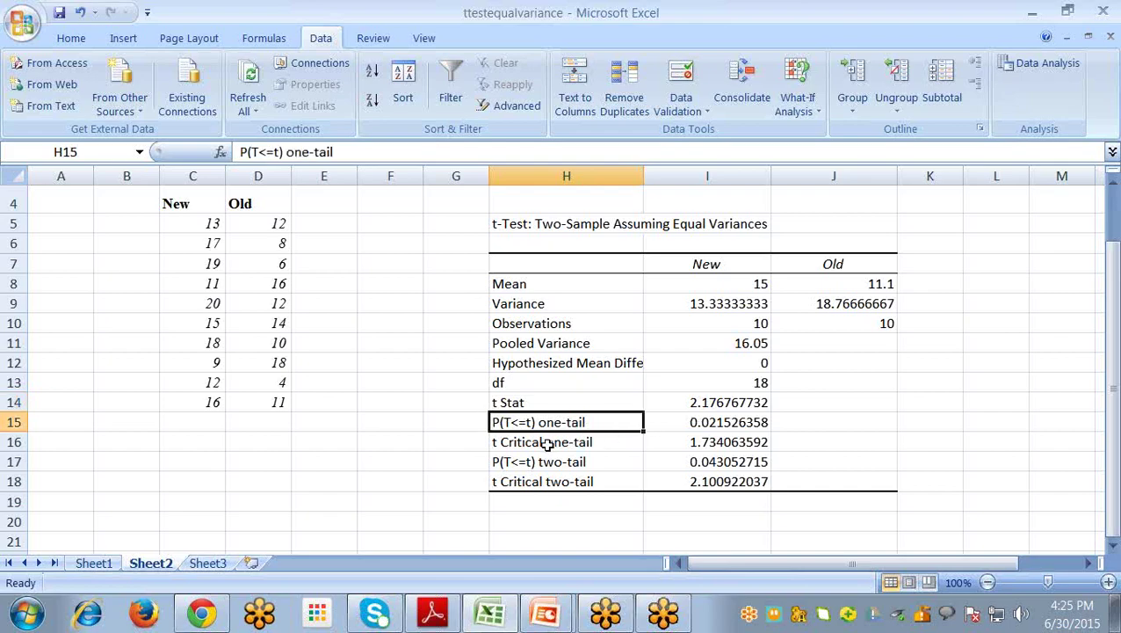
{"action": "left_click", "coordinate": [547, 445]}
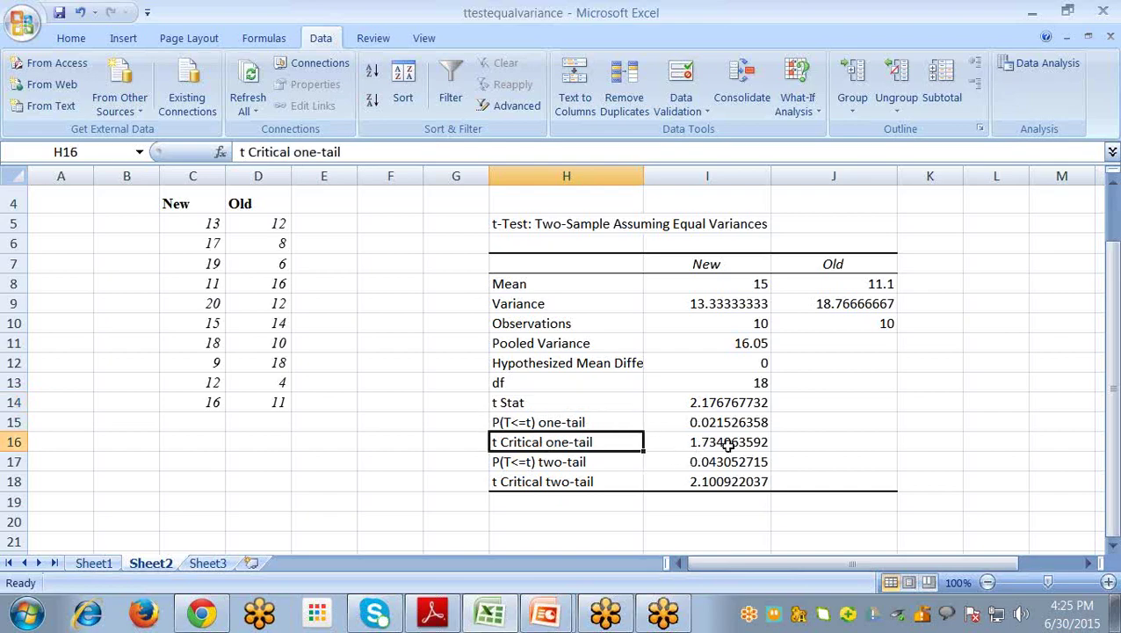
{"action": "left_click", "coordinate": [548, 484]}
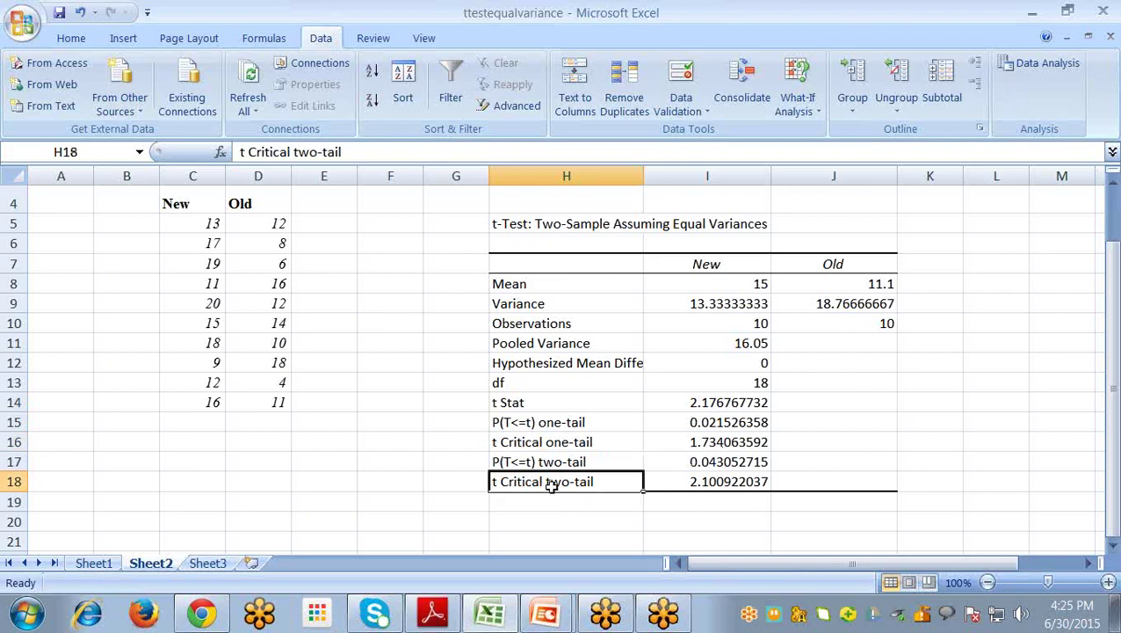
{"action": "left_click", "coordinate": [705, 486]}
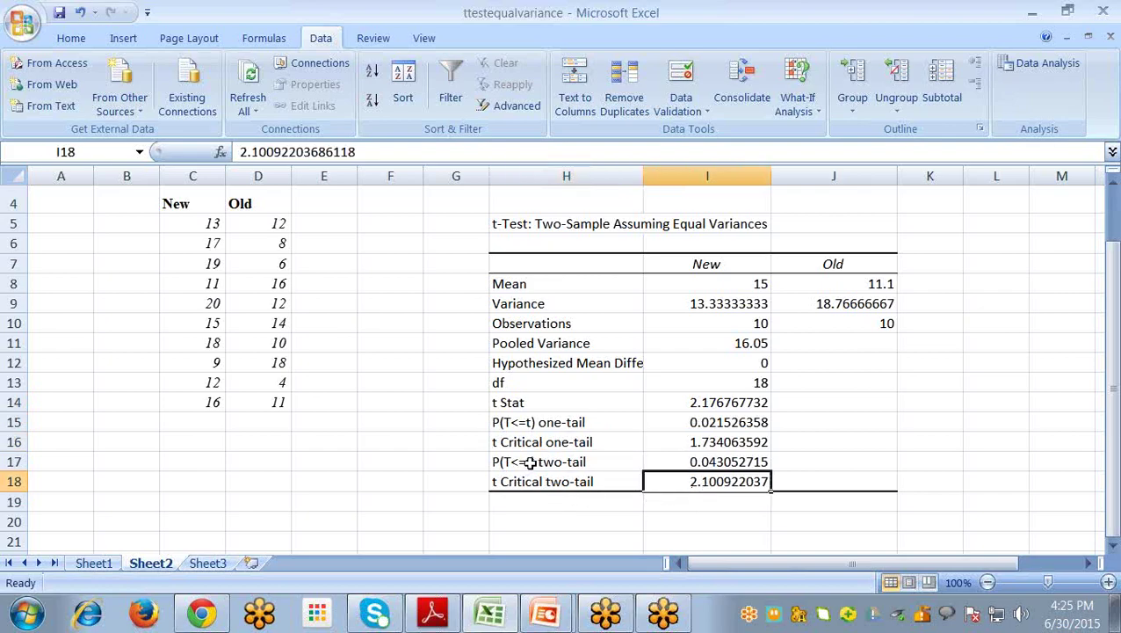
{"action": "left_click", "coordinate": [528, 442]}
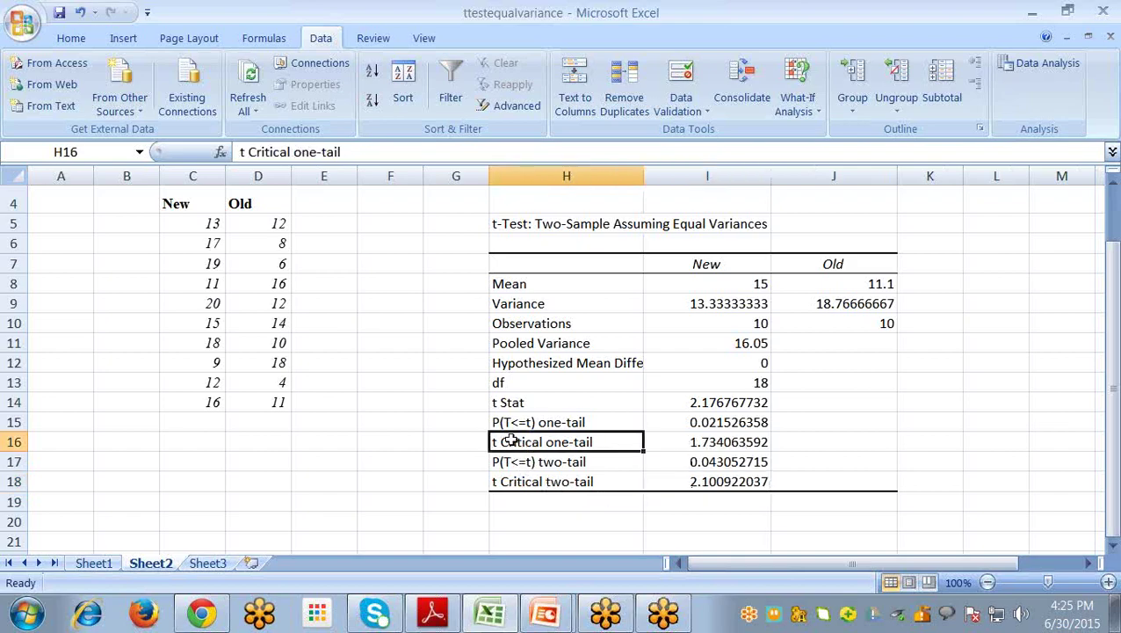
{"action": "left_click", "coordinate": [520, 402]}
{"action": "left_click", "coordinate": [551, 449]}
{"action": "left_click", "coordinate": [554, 406]}
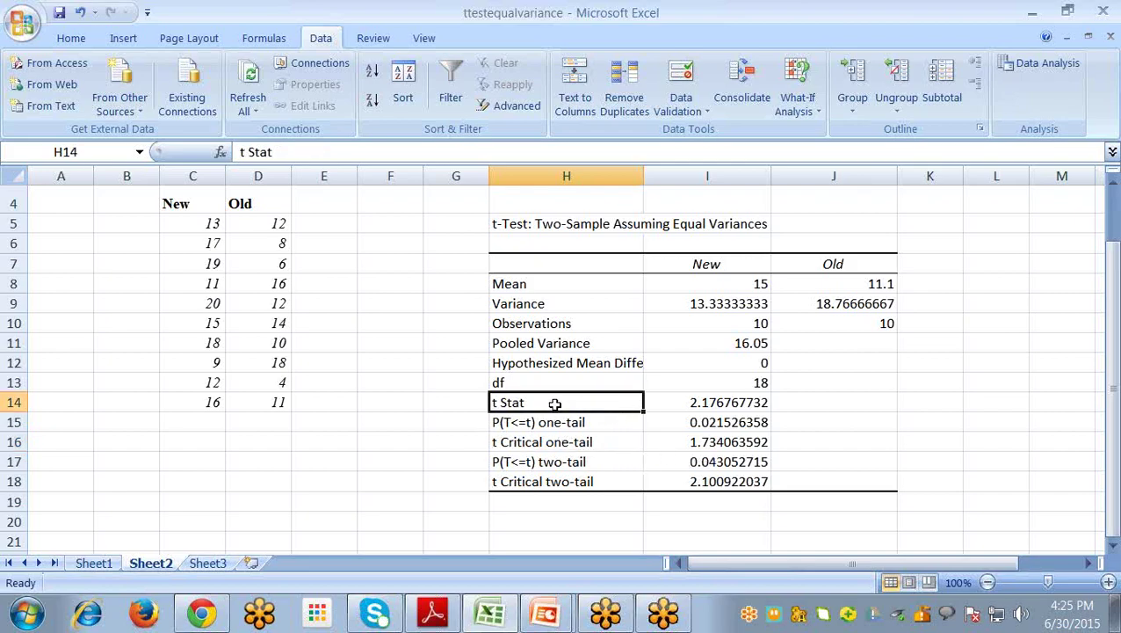
{"action": "left_click", "coordinate": [541, 444]}
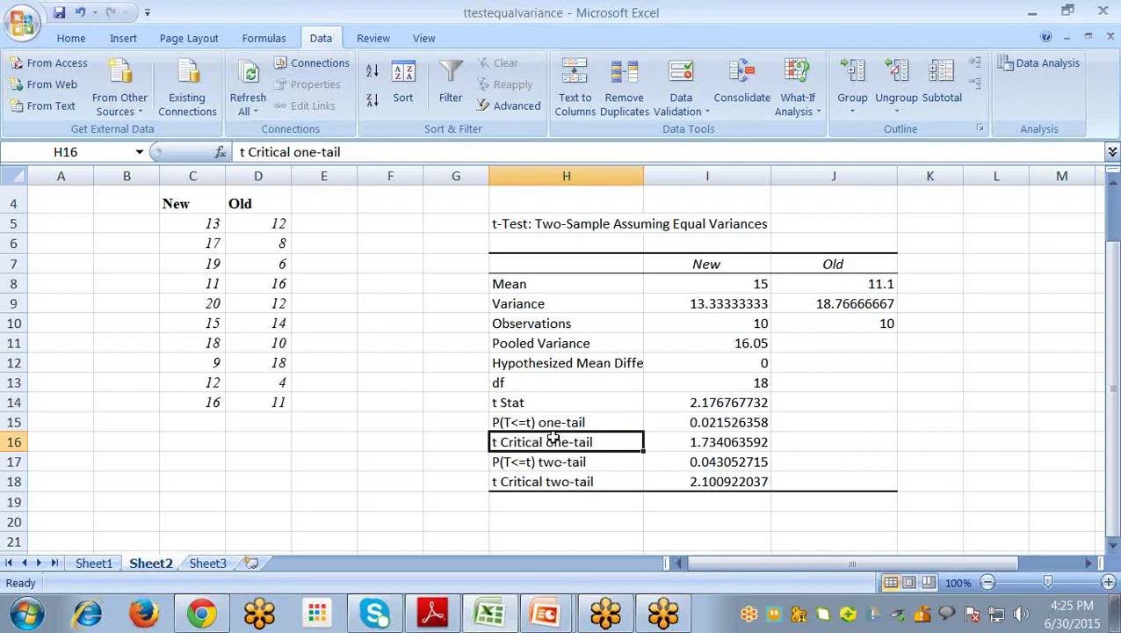
{"action": "left_click", "coordinate": [538, 422]}
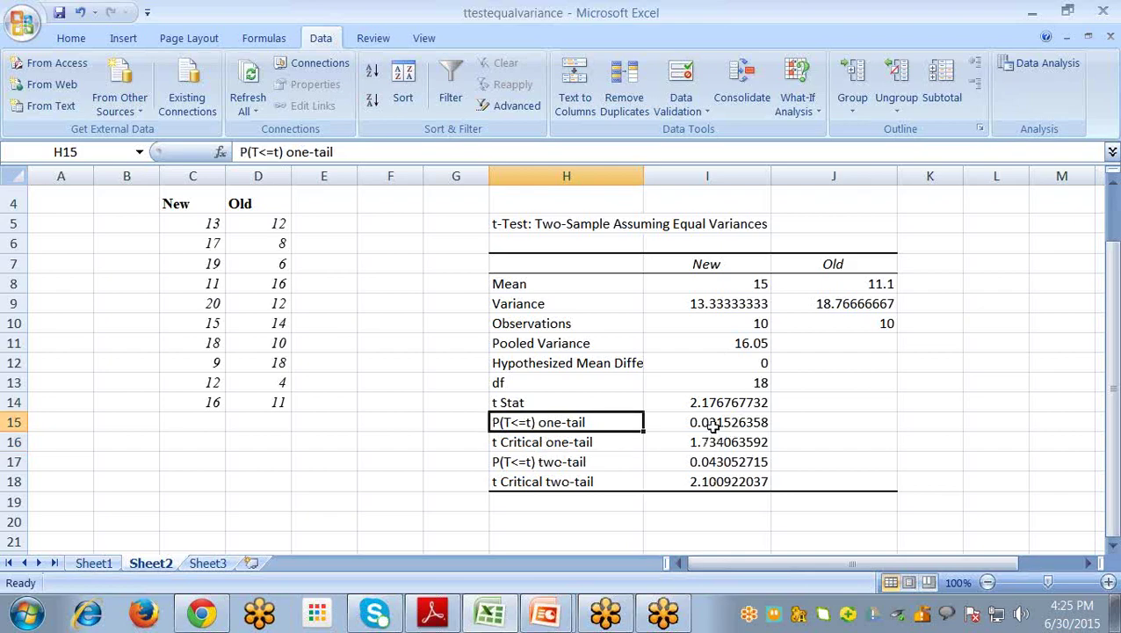
{"action": "left_click", "coordinate": [714, 423]}
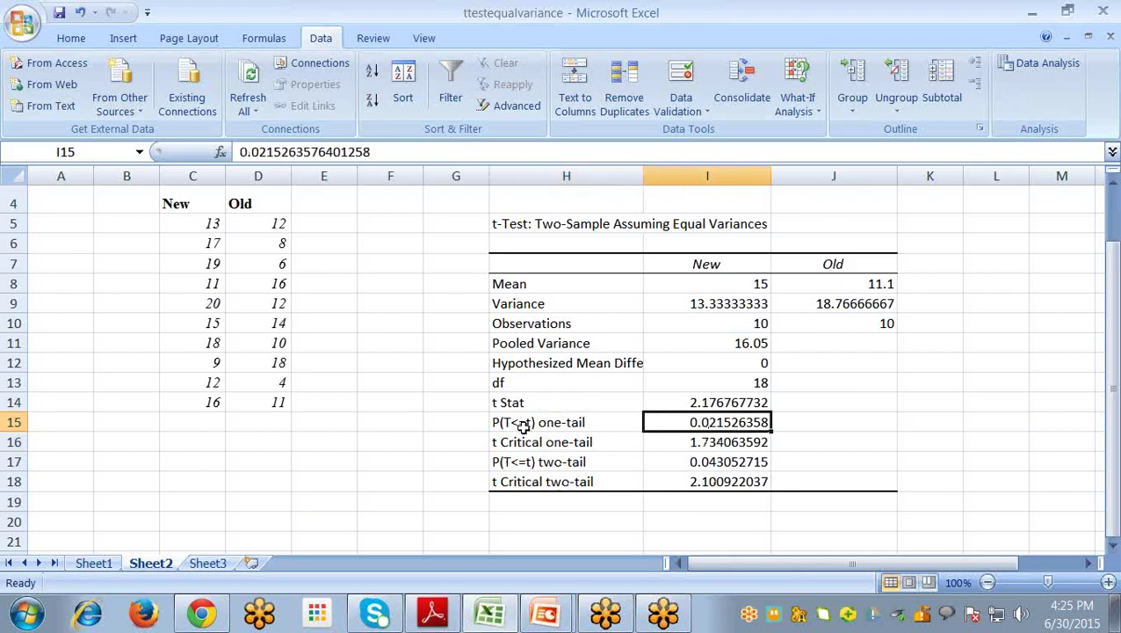
{"action": "left_click", "coordinate": [522, 425]}
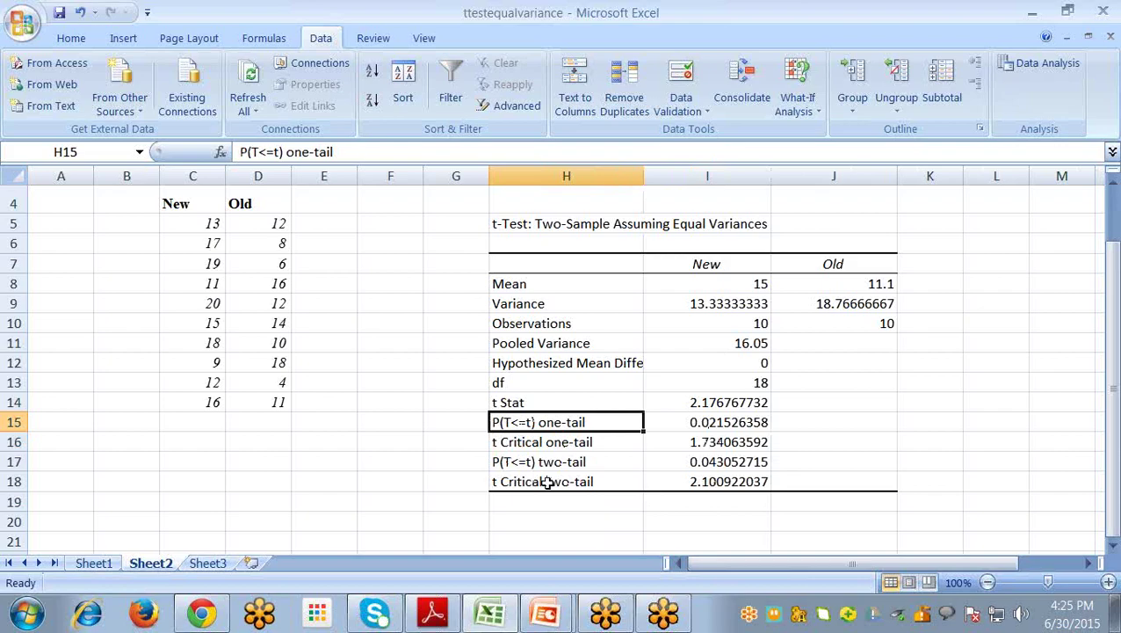
{"action": "left_click", "coordinate": [546, 483]}
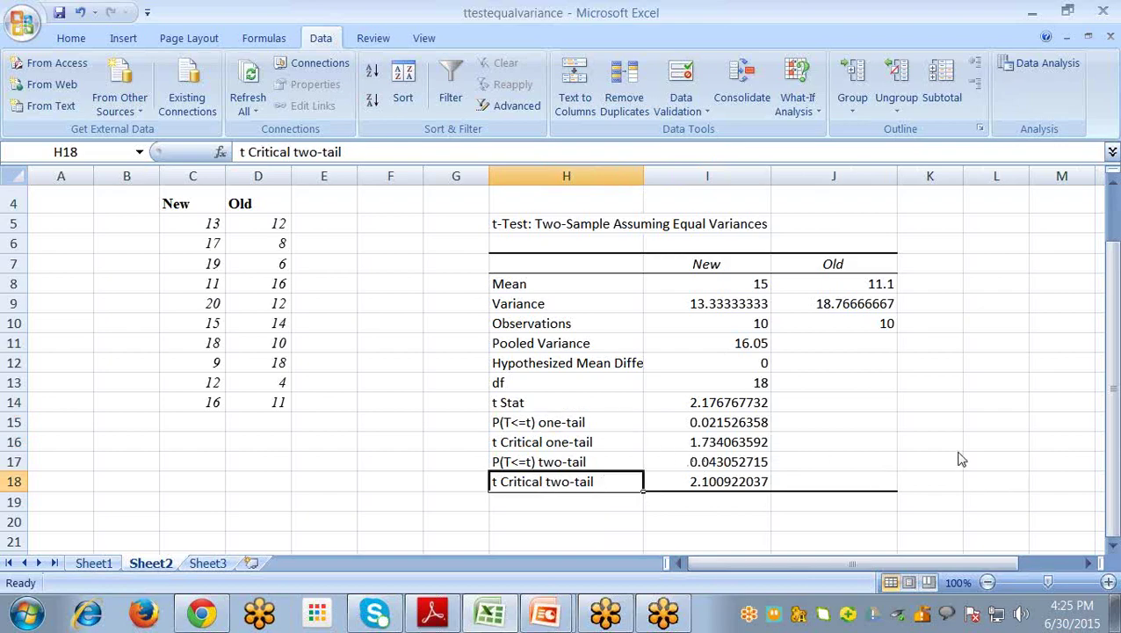
{"action": "left_click", "coordinate": [562, 483]}
{"action": "left_click", "coordinate": [693, 462]}
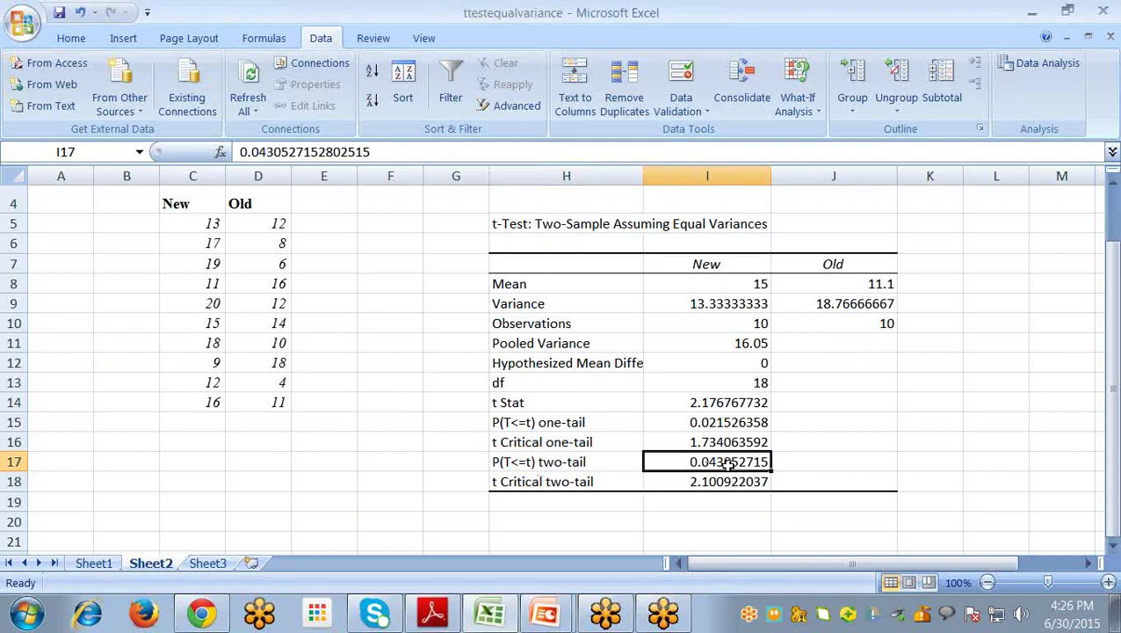